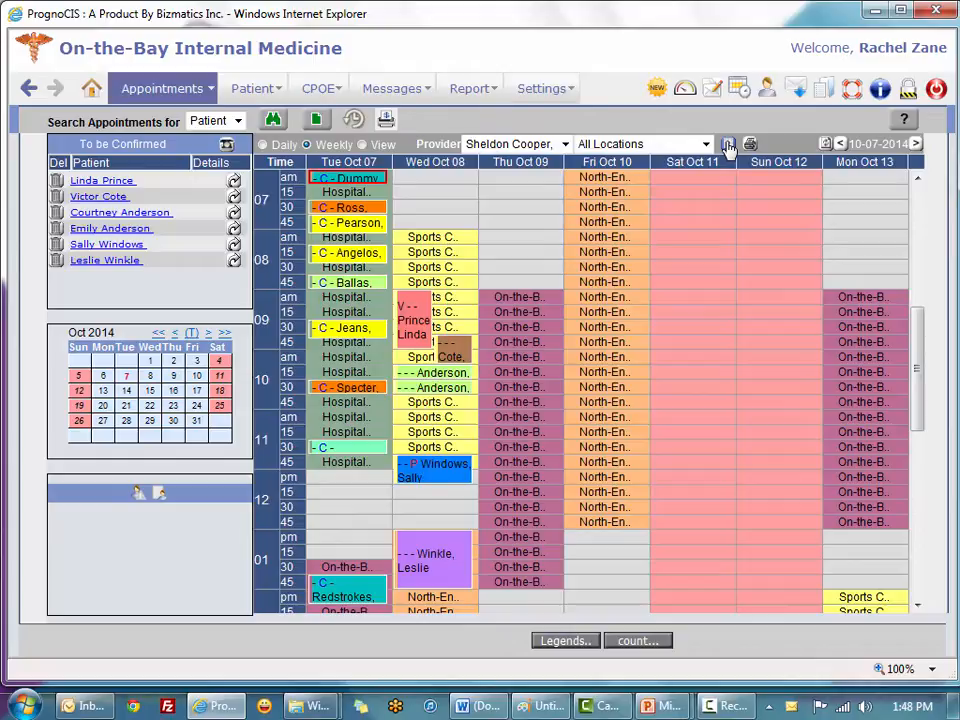
pyautogui.click(729, 146)
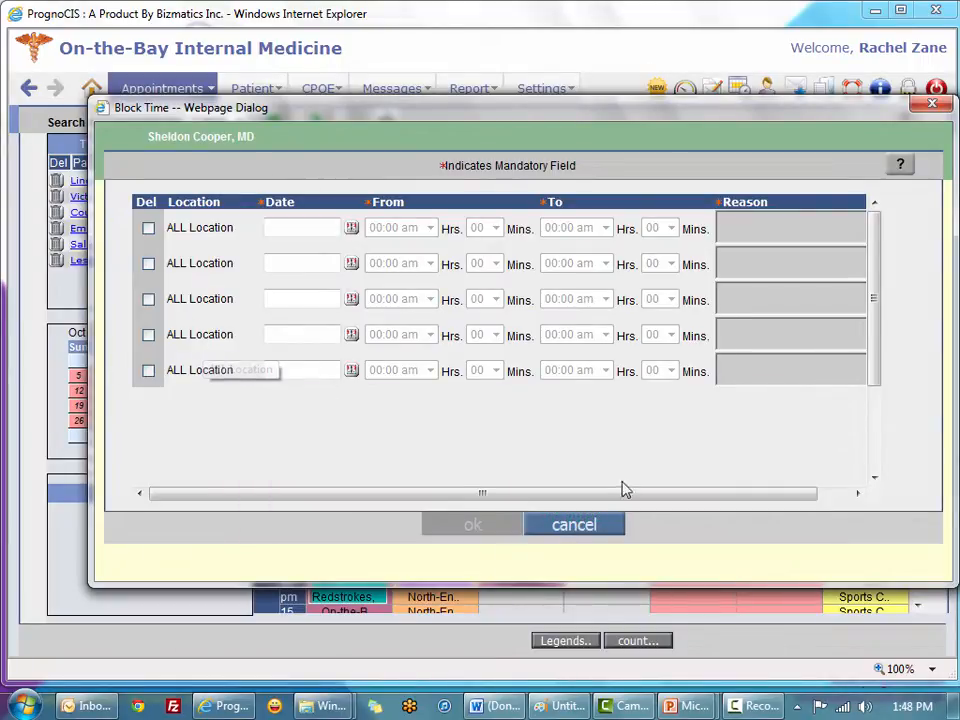
pyautogui.click(566, 532)
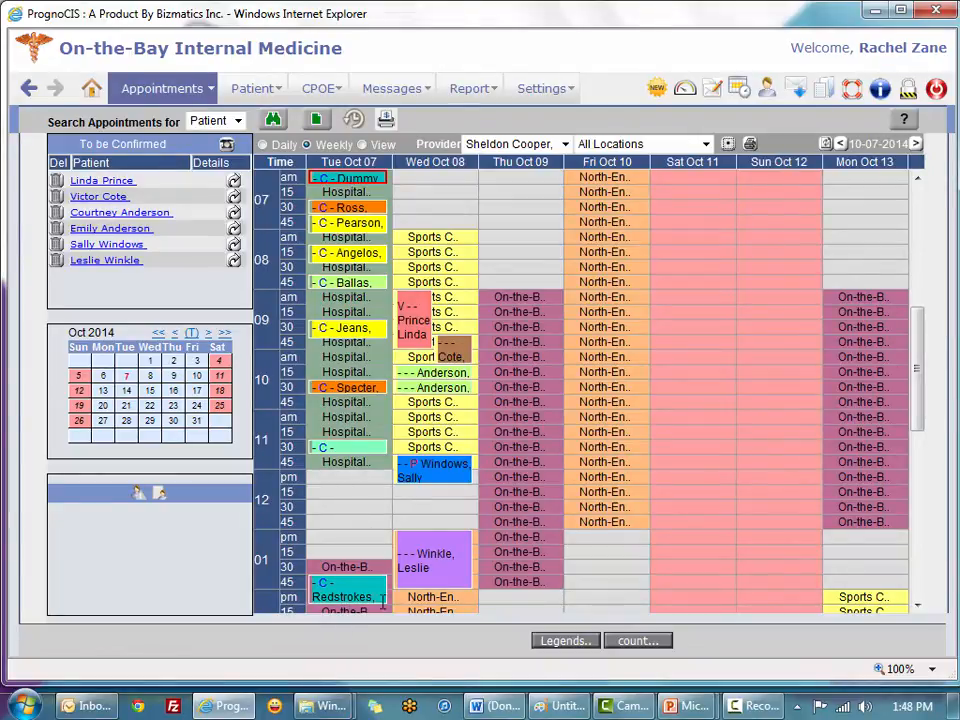
pyautogui.scroll(-3, 917, 428)
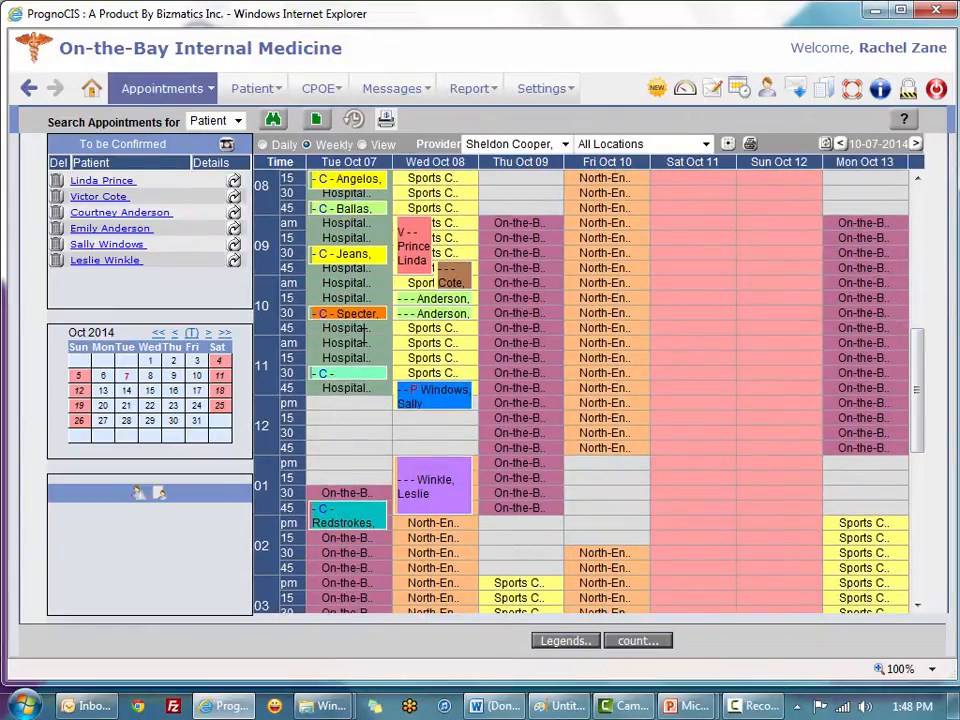
pyautogui.moveTo(917, 414); pyautogui.dragTo(925, 450)
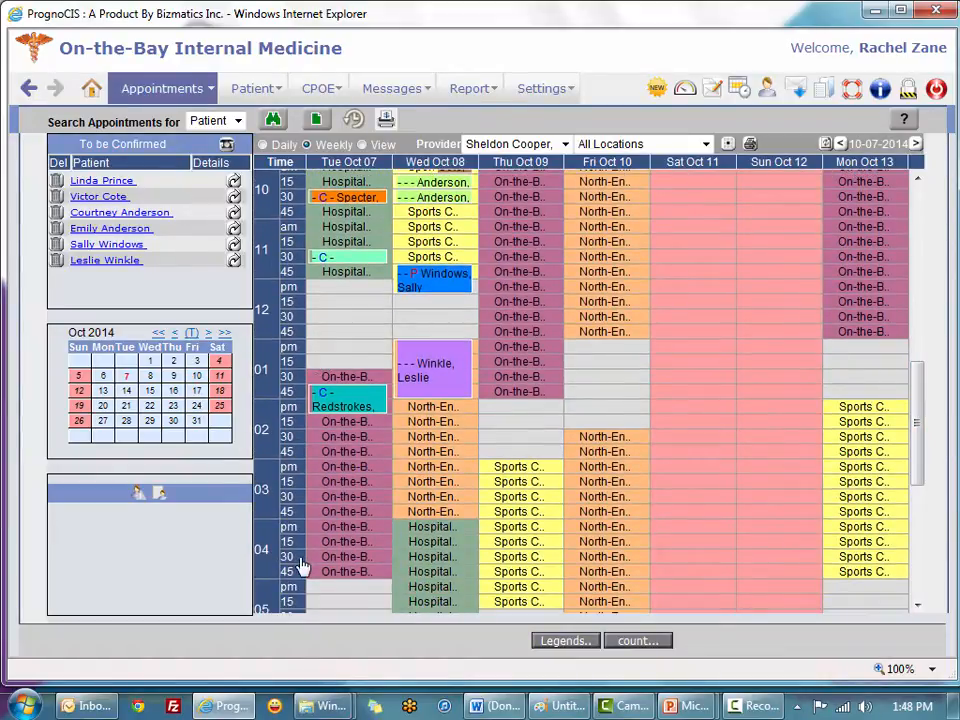
# - Enter a time block for all locations on 10-07-2014 from 01:00 pm to 07:00 pm
pyautogui.click(729, 146)
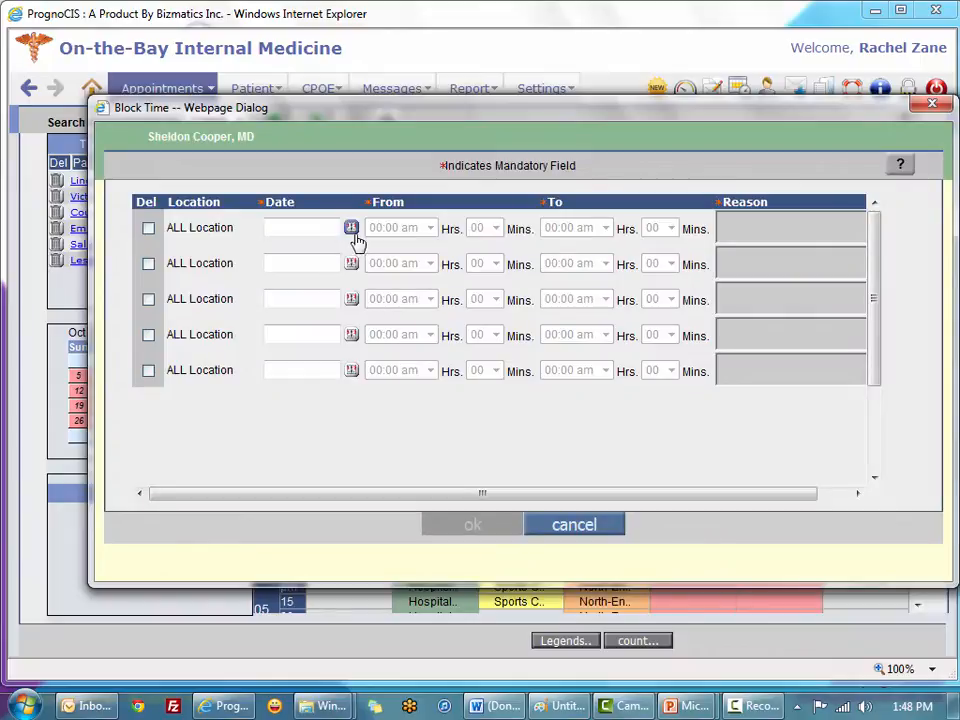
pyautogui.click(351, 229)
pyautogui.click(336, 341)
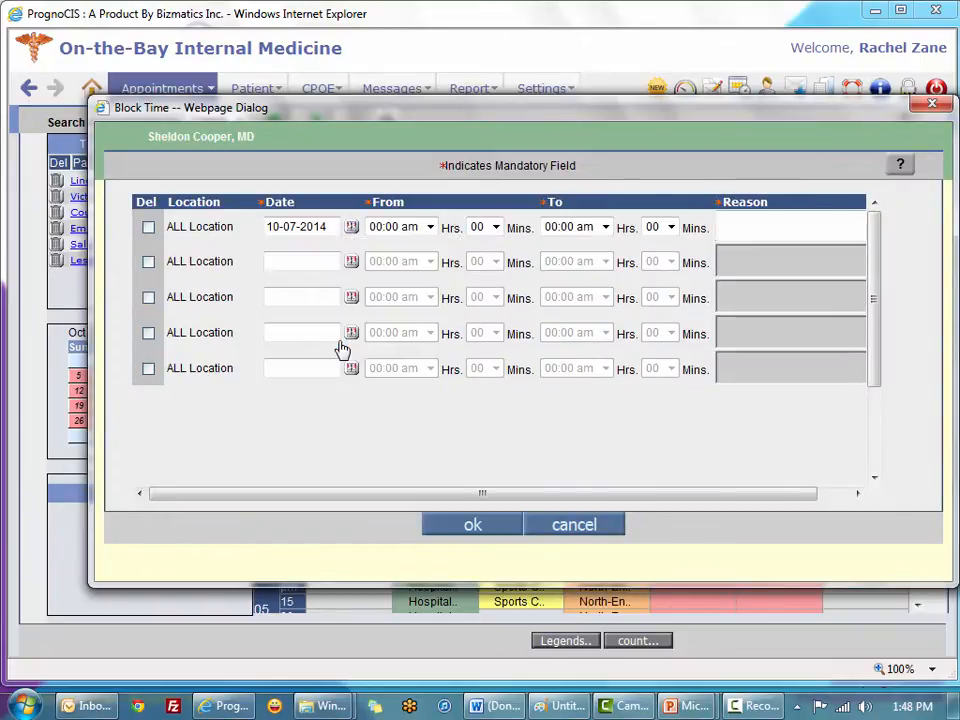
pyautogui.click(404, 250)
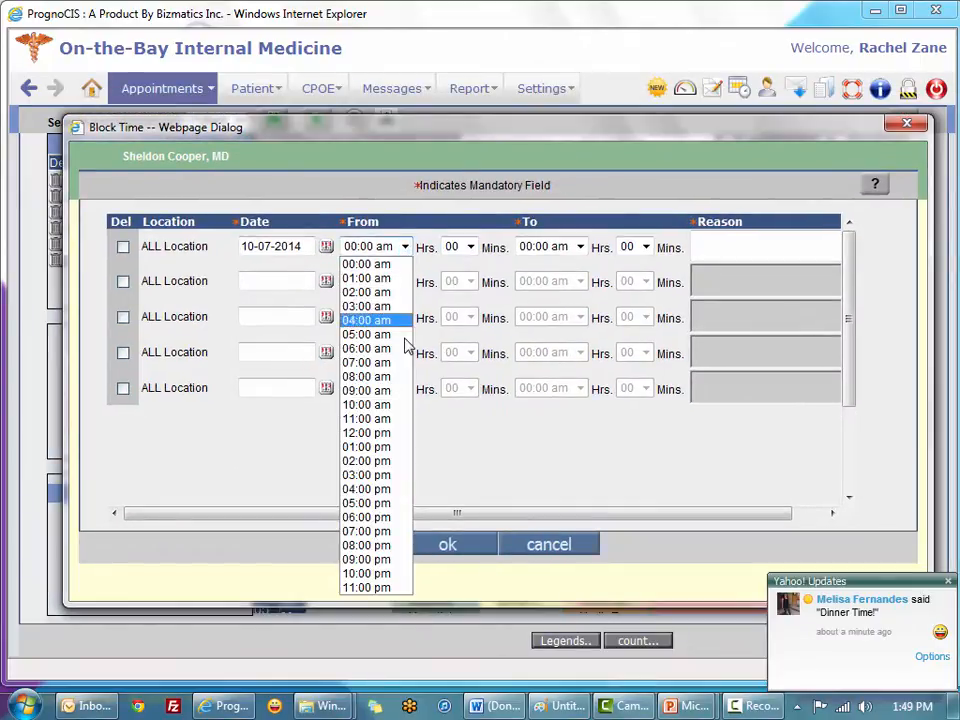
pyautogui.click(393, 448)
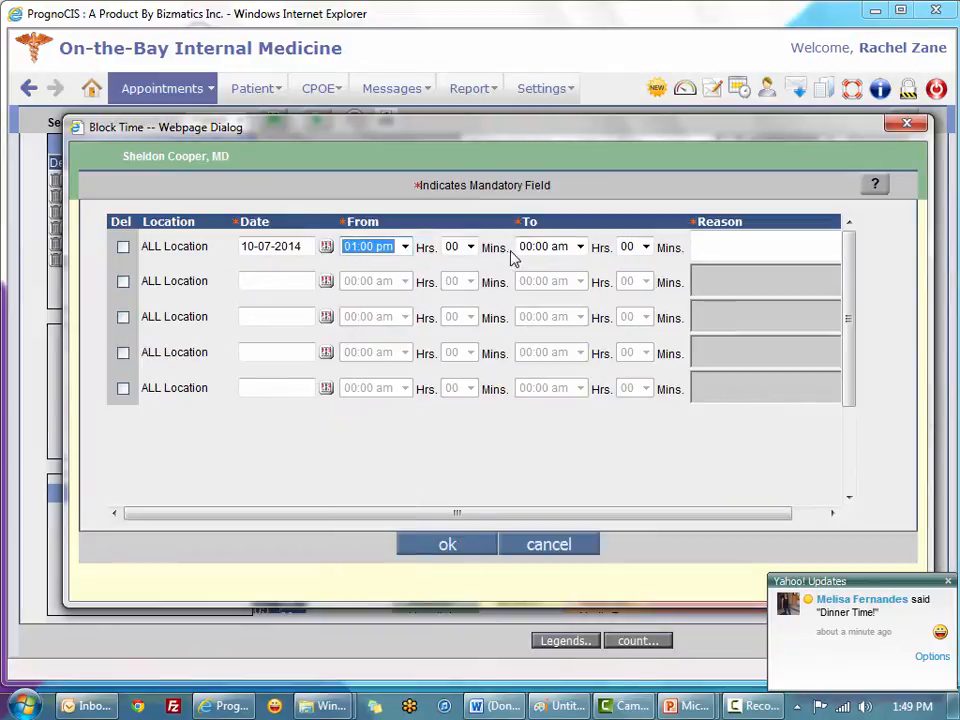
pyautogui.click(580, 247)
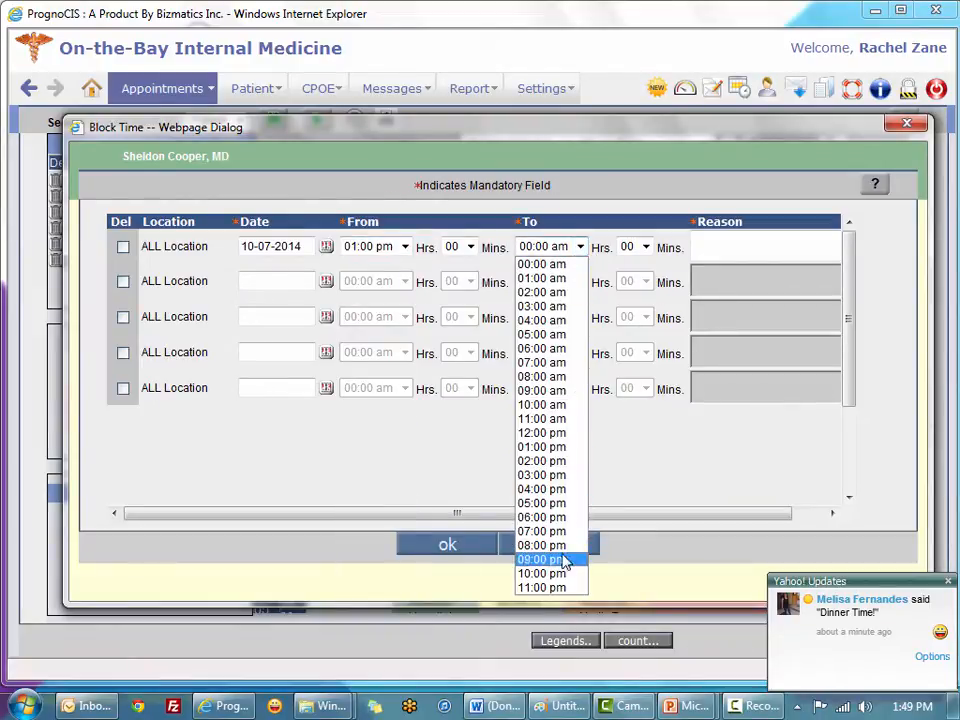
pyautogui.click(536, 530)
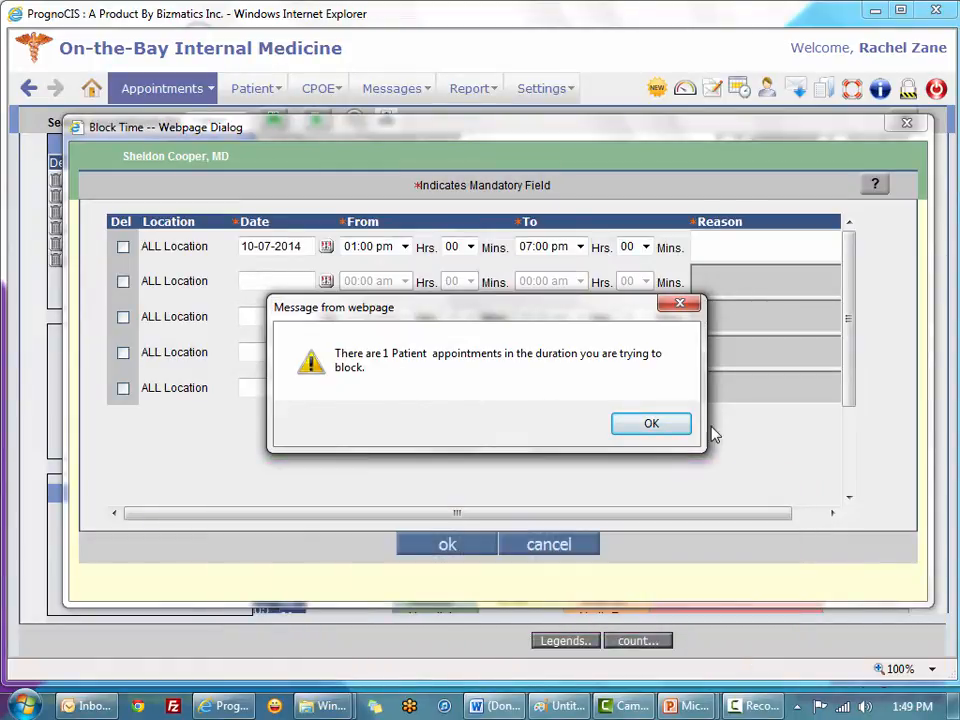
# - Give "Detained in Surgery all day" as the reason, save the block and check the blocked afternoon on the weekly schedule
pyautogui.click(650, 428)
pyautogui.click(704, 253)
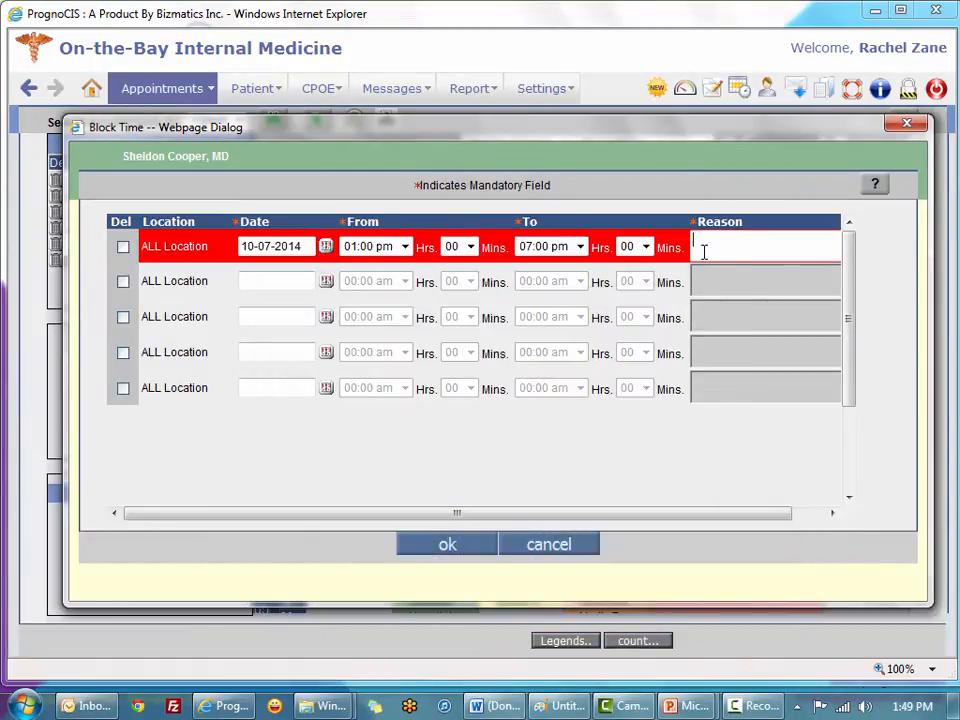
pyautogui.write('Detained i')
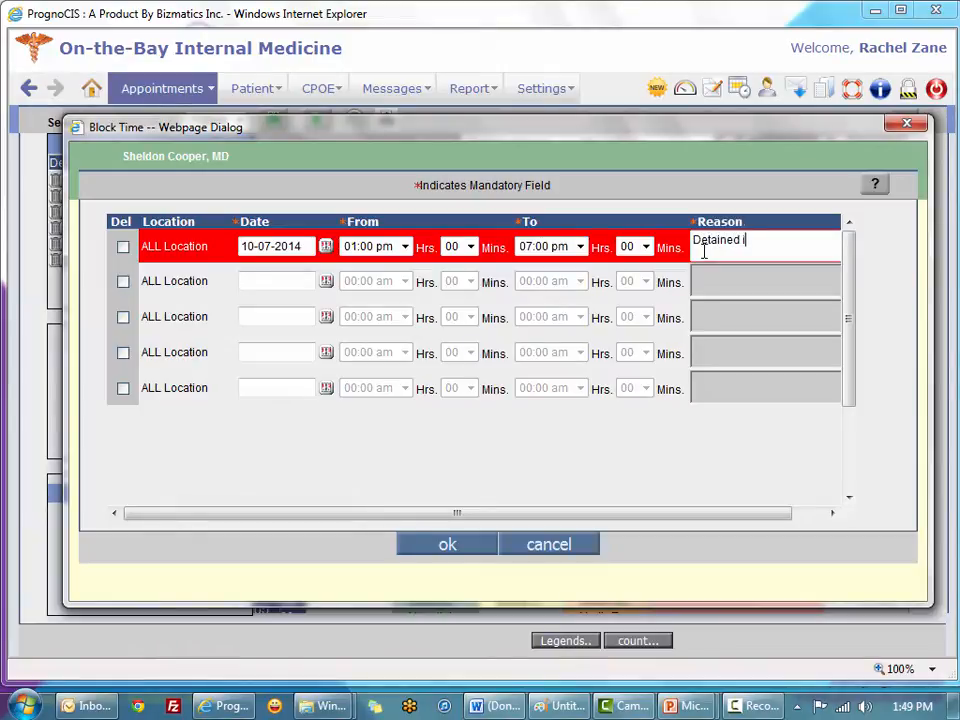
pyautogui.write('n Surgey all day')
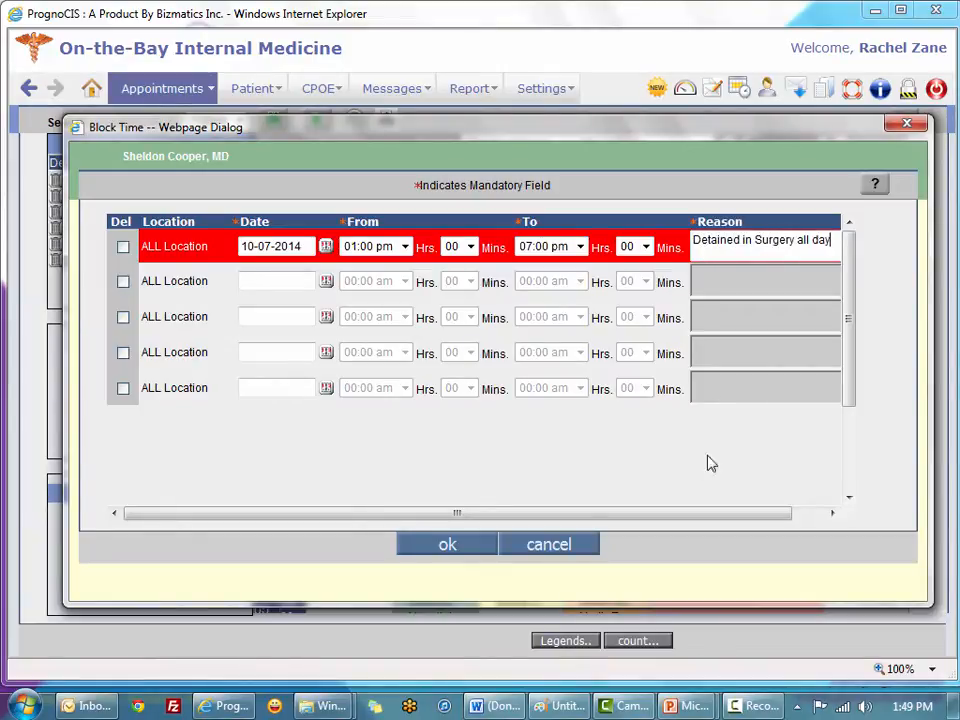
pyautogui.click(461, 544)
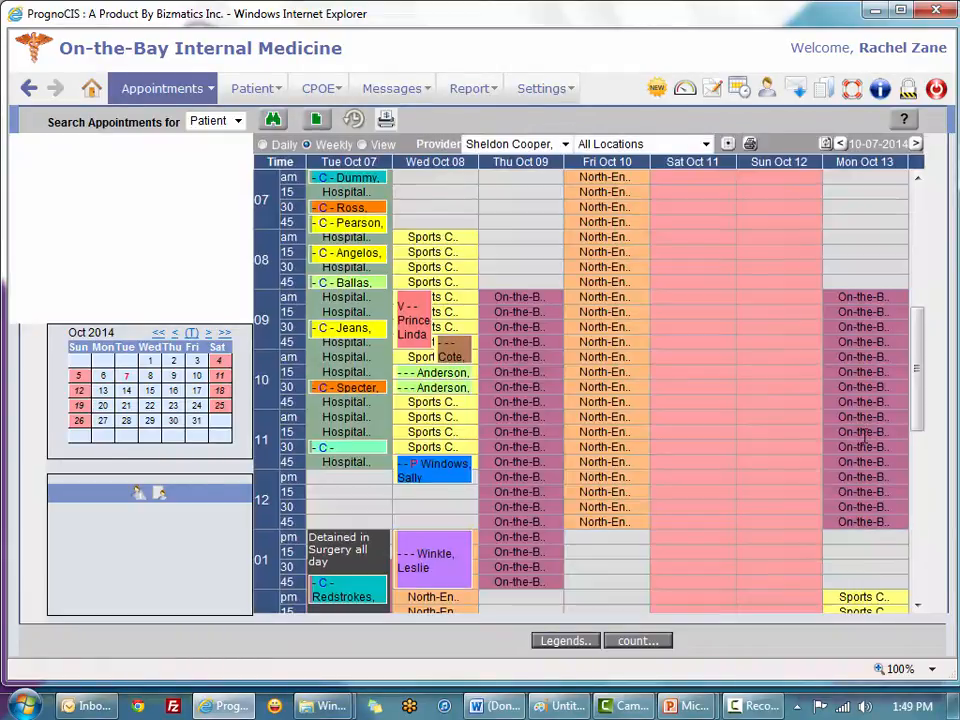
pyautogui.moveTo(920, 328); pyautogui.dragTo(921, 414)
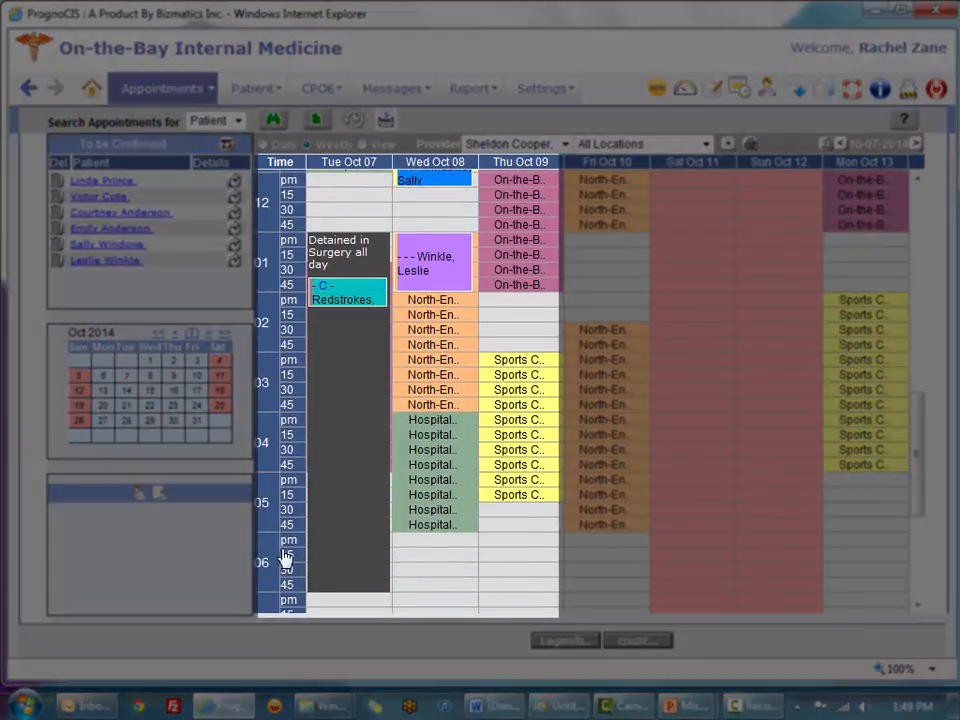
pyautogui.moveTo(365, 292)
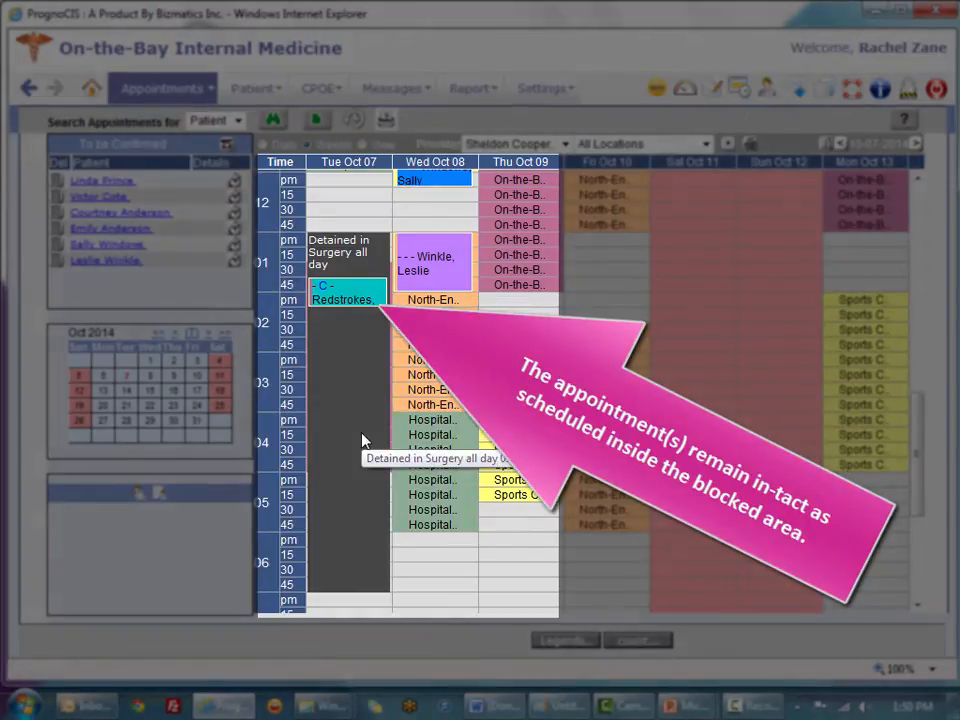
pyautogui.scroll(5, 884, 240)
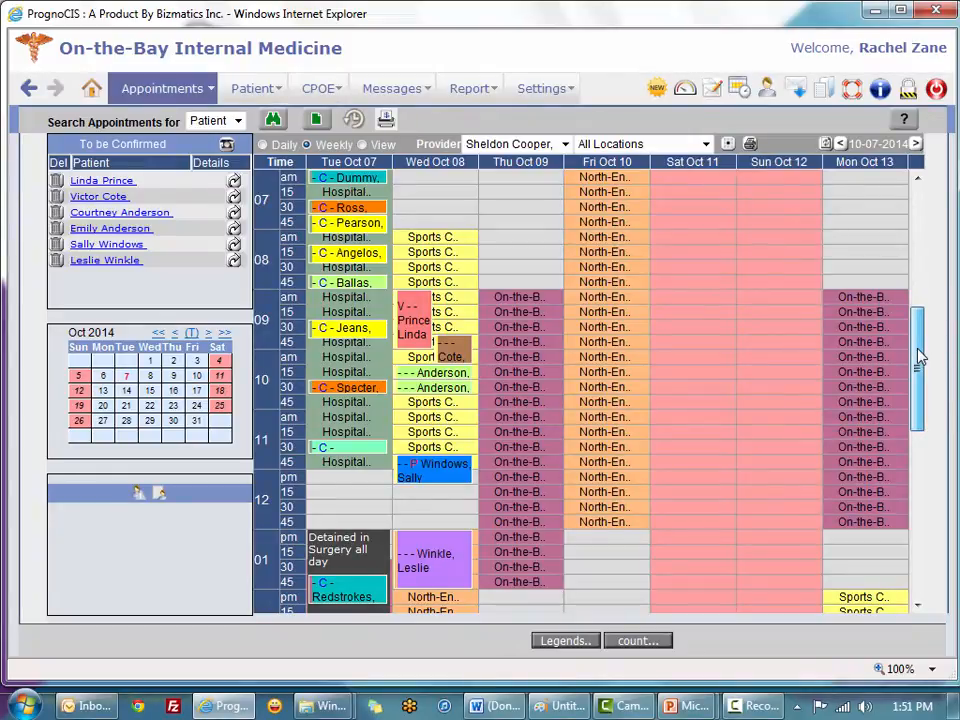
# - Enter a second time block for all locations on 10-08-2014 from 08:00 am to 05:00 pm
pyautogui.moveTo(920, 357); pyautogui.dragTo(920, 358)
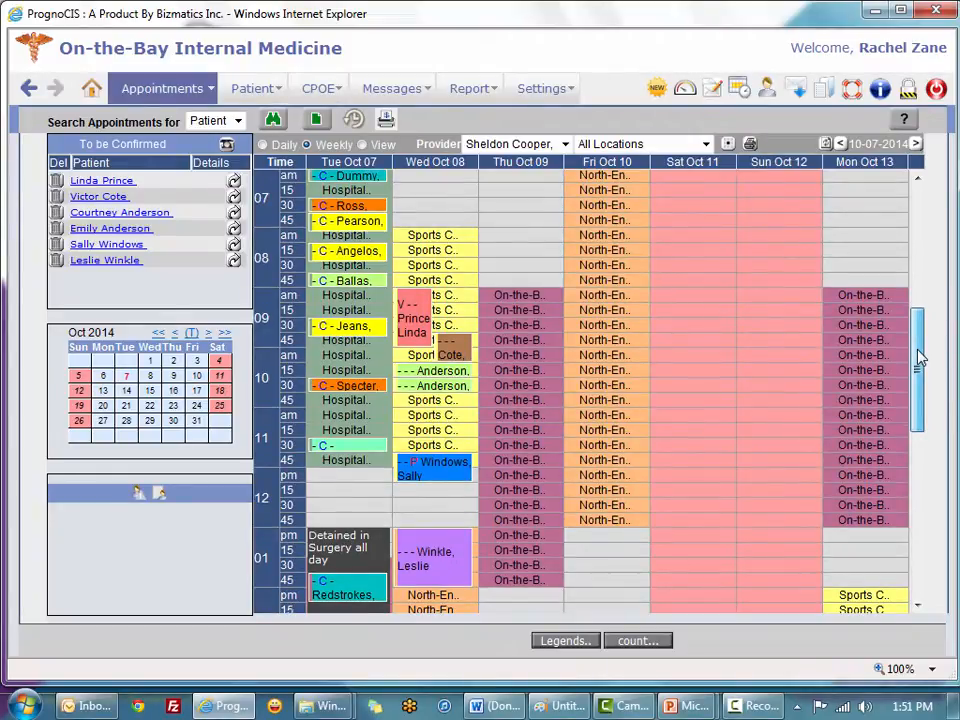
pyautogui.moveTo(920, 357); pyautogui.dragTo(920, 340)
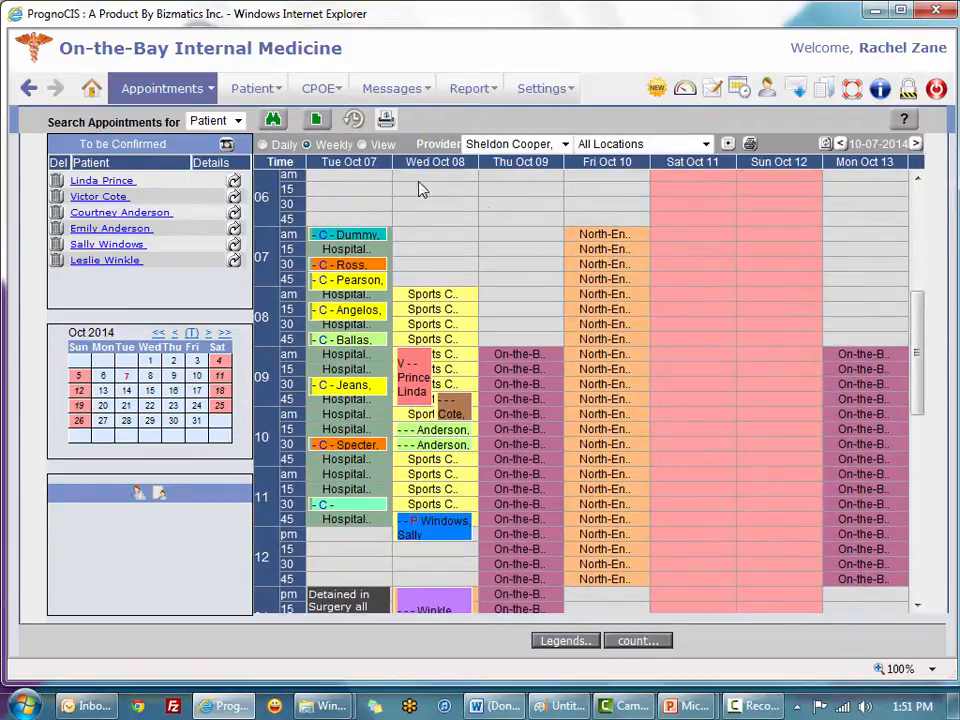
pyautogui.click(728, 146)
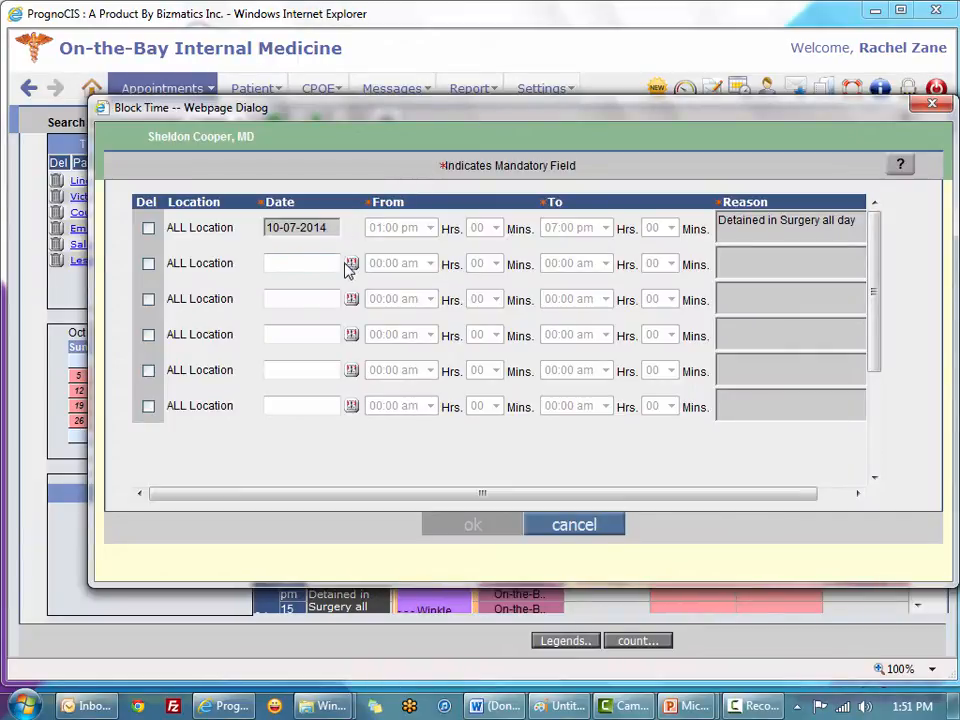
pyautogui.click(350, 263)
pyautogui.click(360, 375)
pyautogui.click(430, 262)
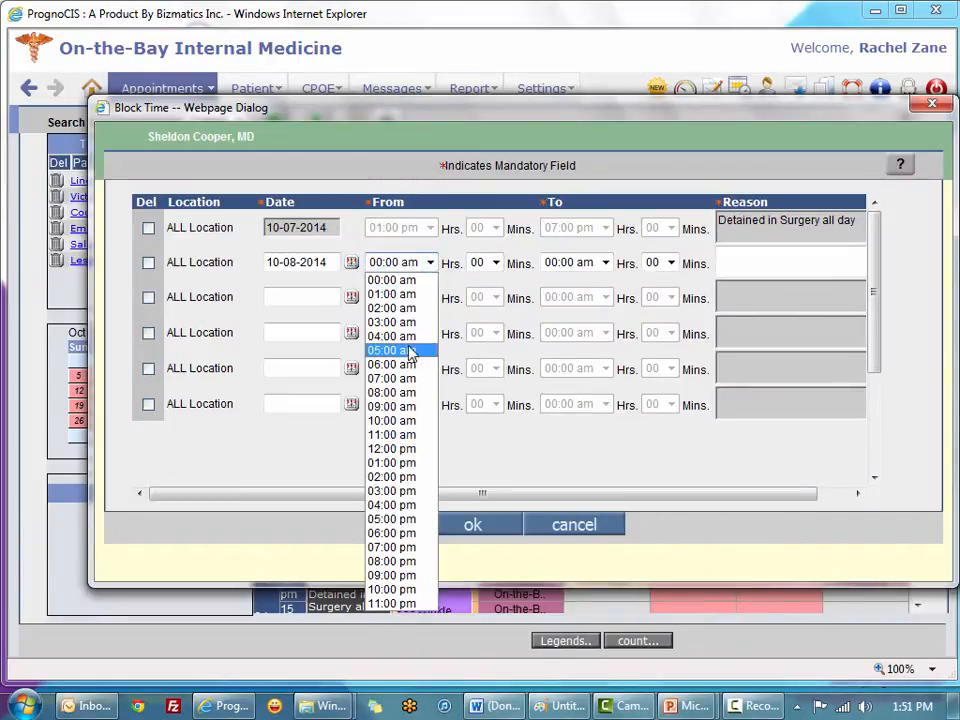
pyautogui.click(402, 392)
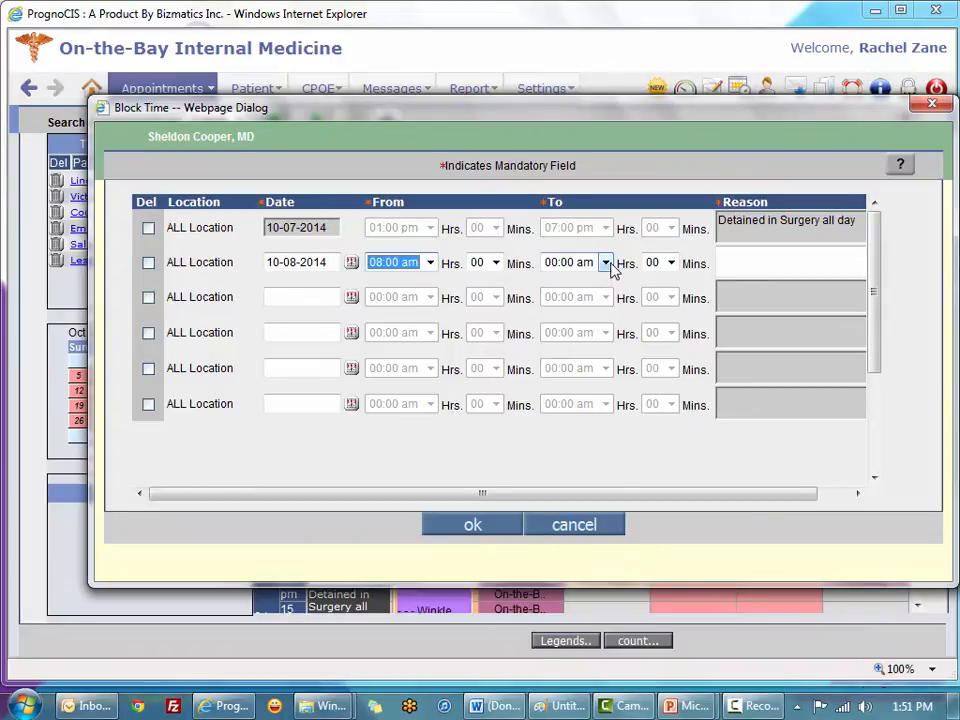
pyautogui.click(605, 263)
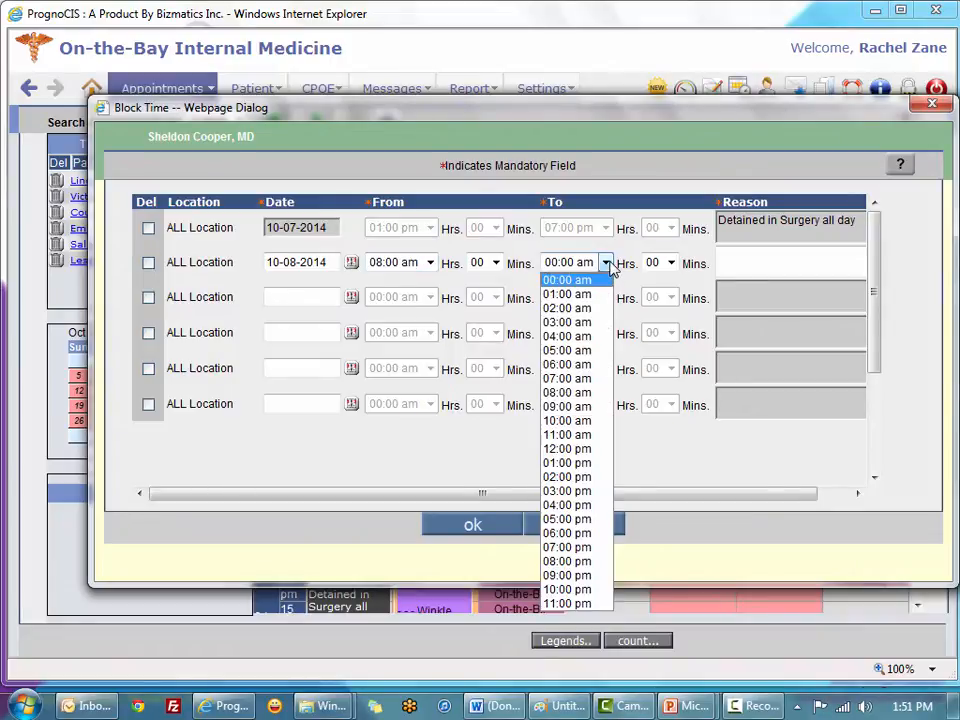
pyautogui.click(555, 520)
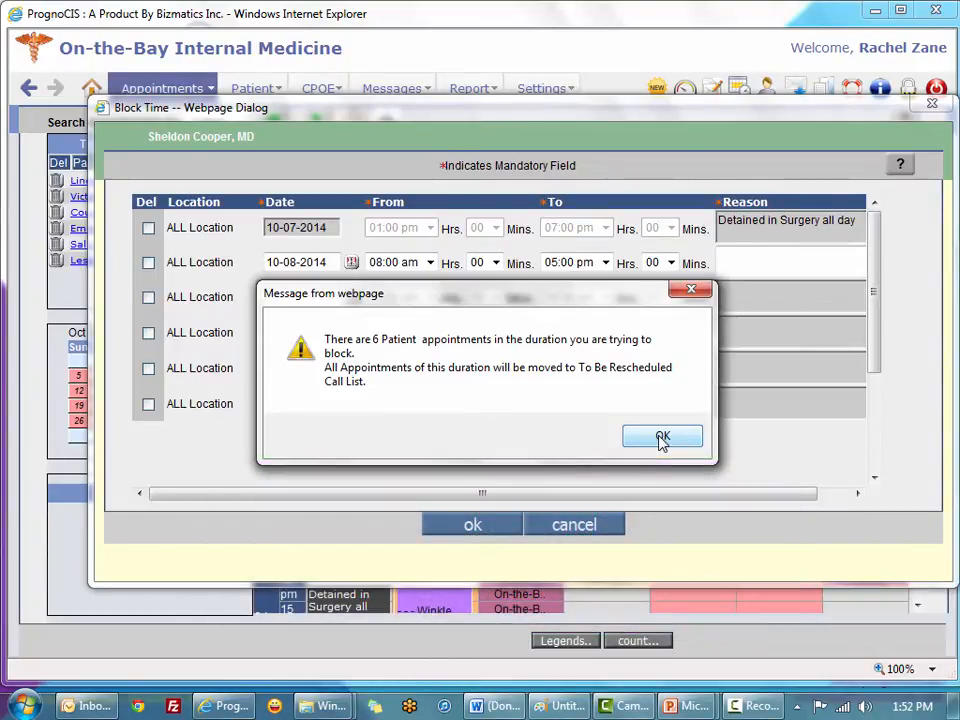
# - Accept moving the affected appointments to the reschedule list, enter "Out sick" as the block reason and save it
pyautogui.click(662, 441)
pyautogui.write('Out sick')
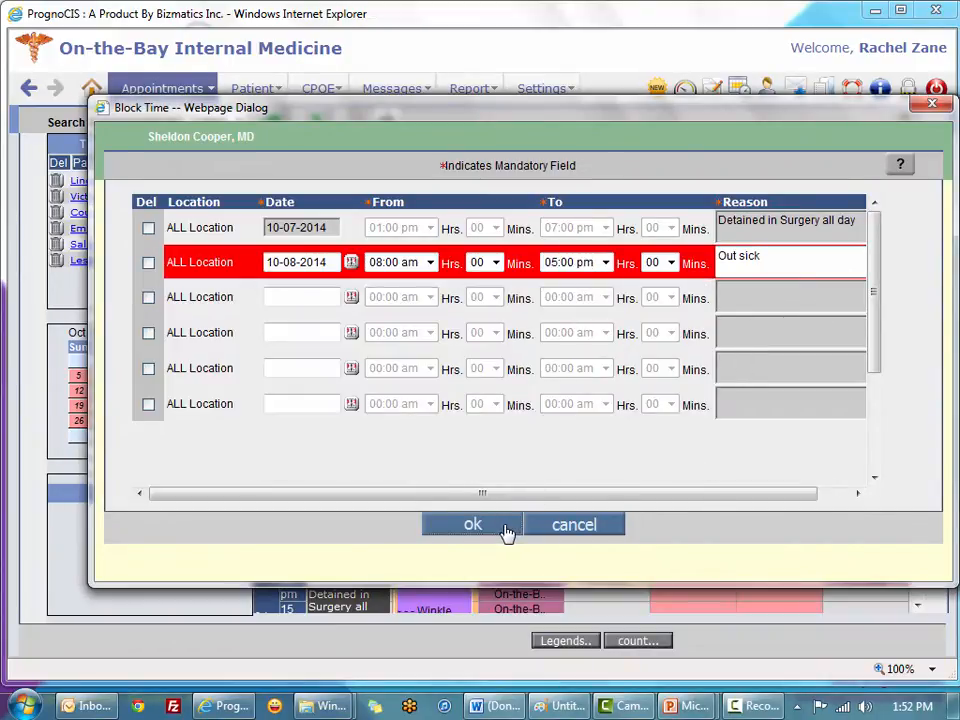
pyautogui.click(507, 530)
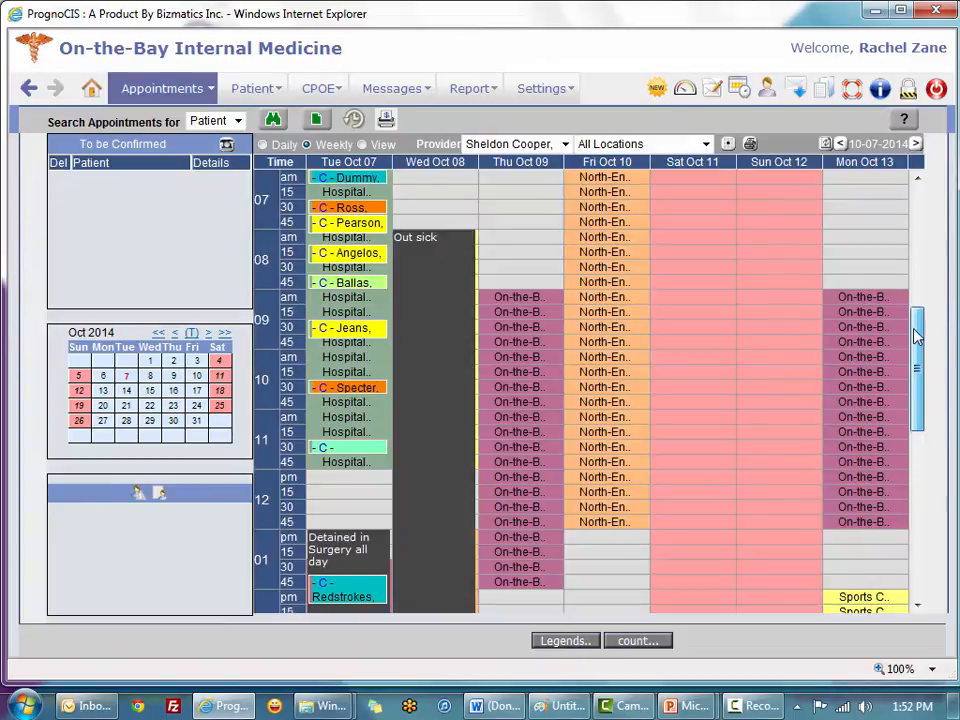
pyautogui.moveTo(917, 326); pyautogui.dragTo(917, 343)
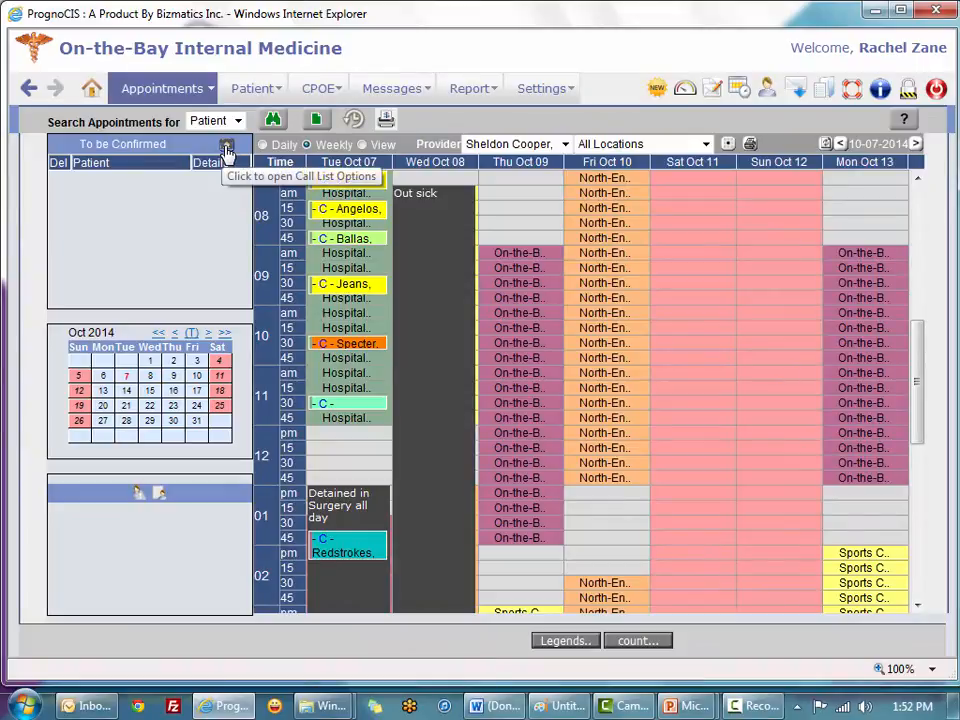
# - Set the call list to Appointments To be Rescheduled and check the listed patients' contact details
pyautogui.click(226, 145)
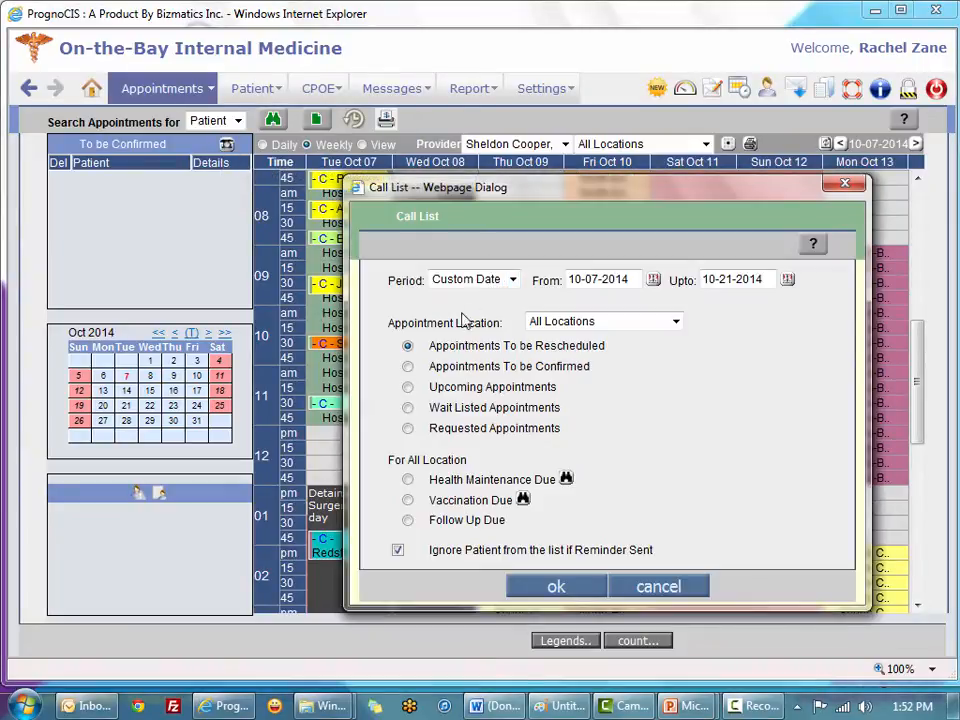
pyautogui.click(407, 346)
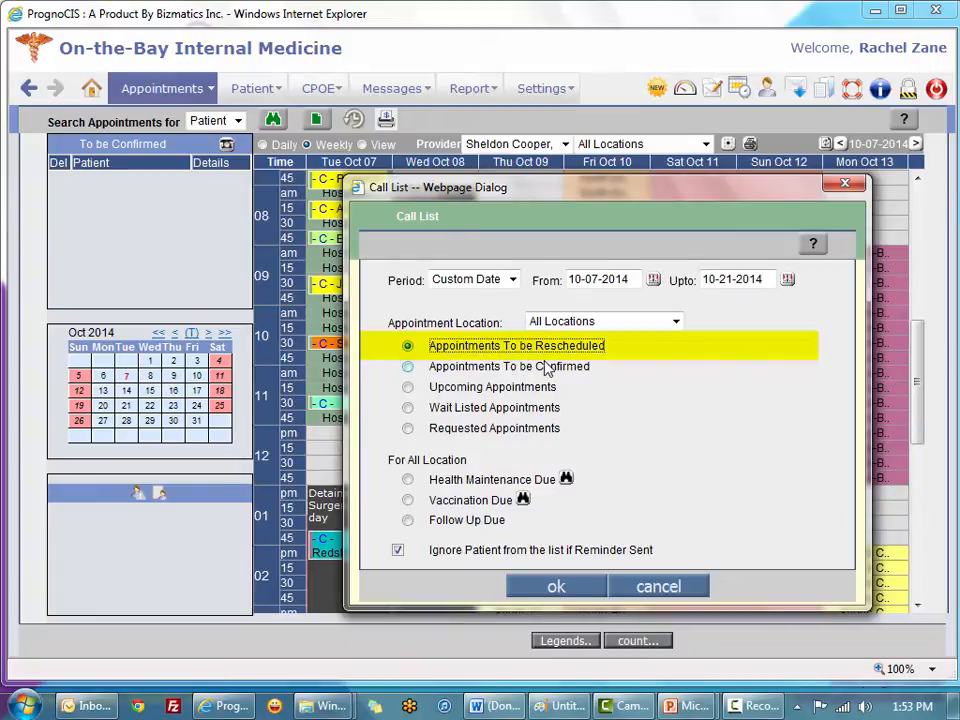
pyautogui.click(582, 593)
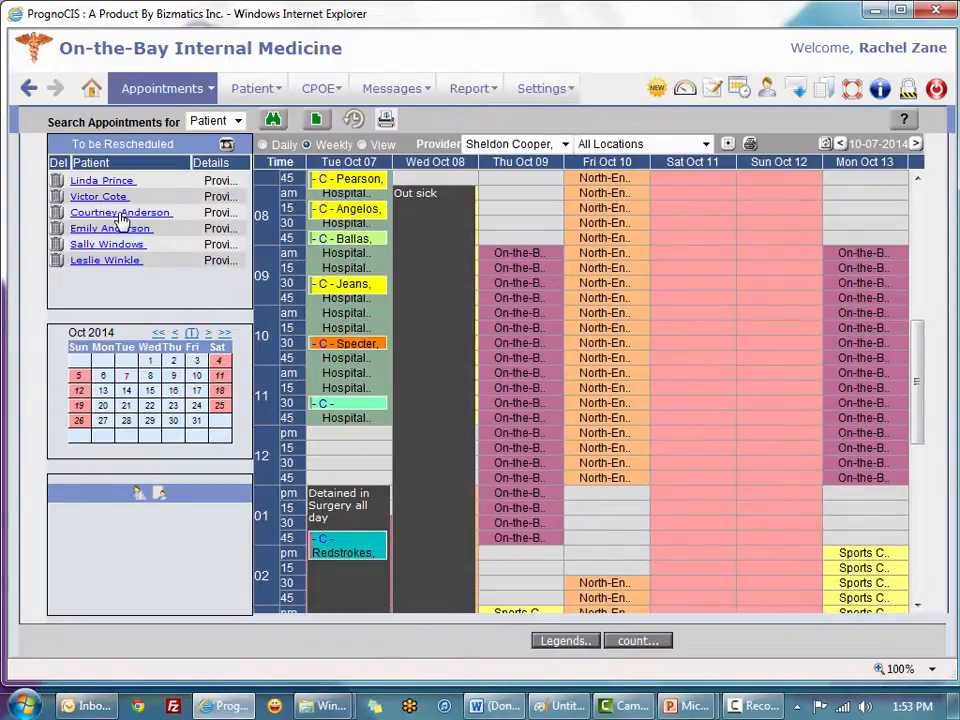
pyautogui.moveTo(114, 235)
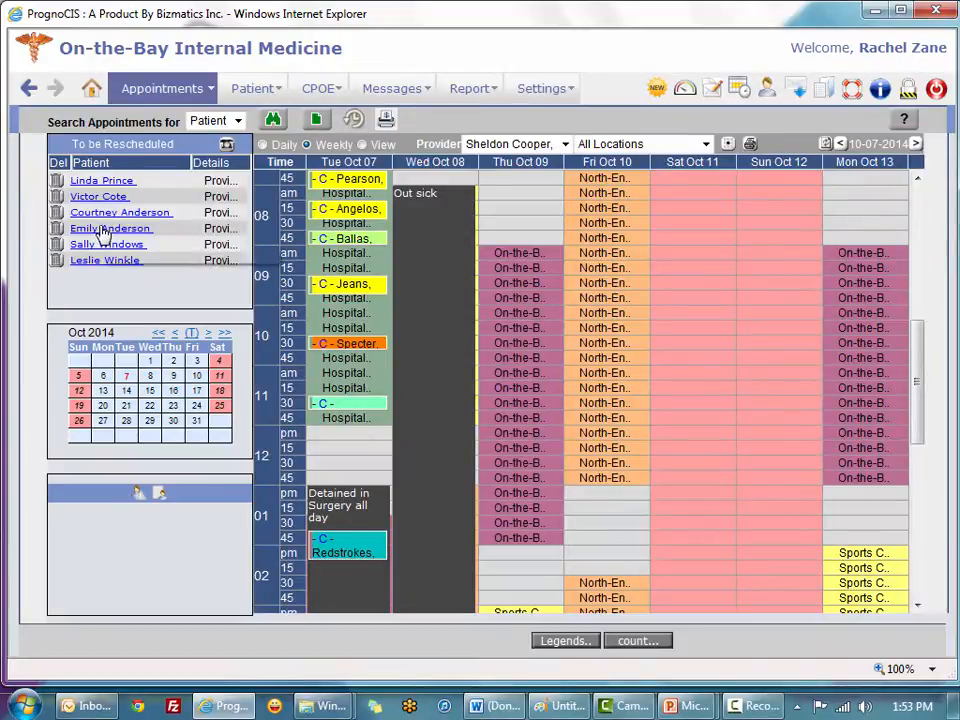
pyautogui.moveTo(103, 231)
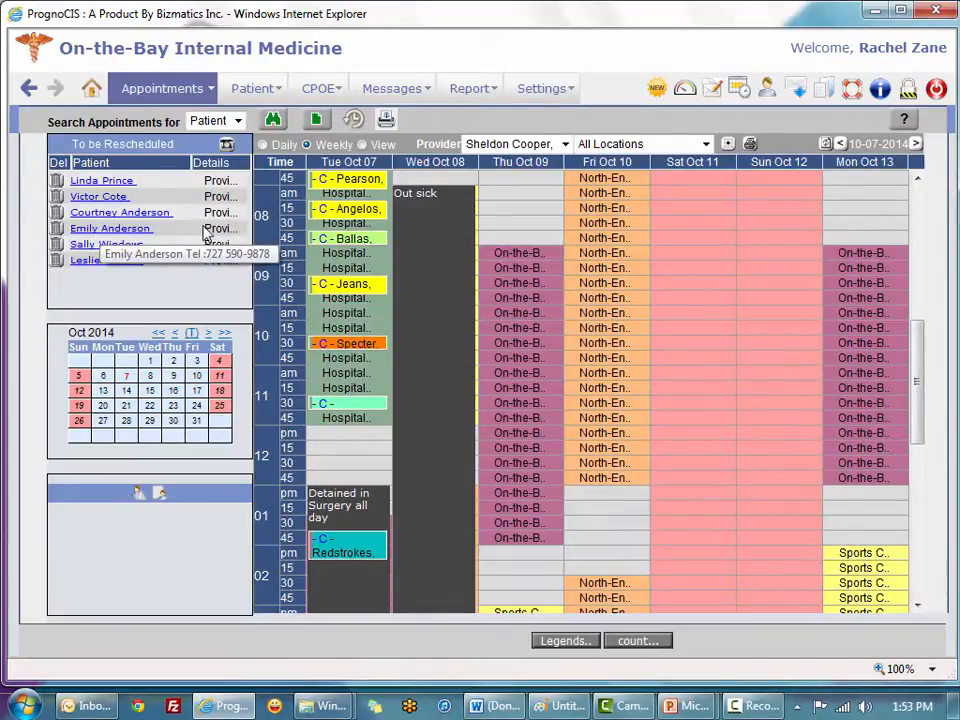
pyautogui.moveTo(217, 228)
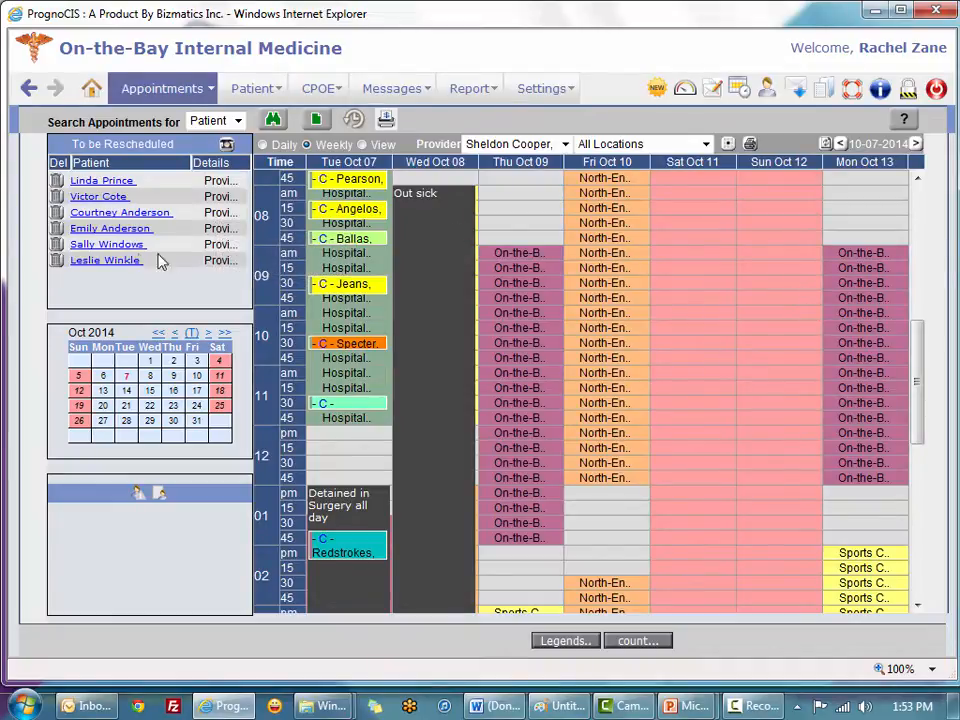
# - Reschedule the last patient in the To be Rescheduled list to 10-10-2014 at 08 am and check the new appointment
pyautogui.moveTo(110, 270)
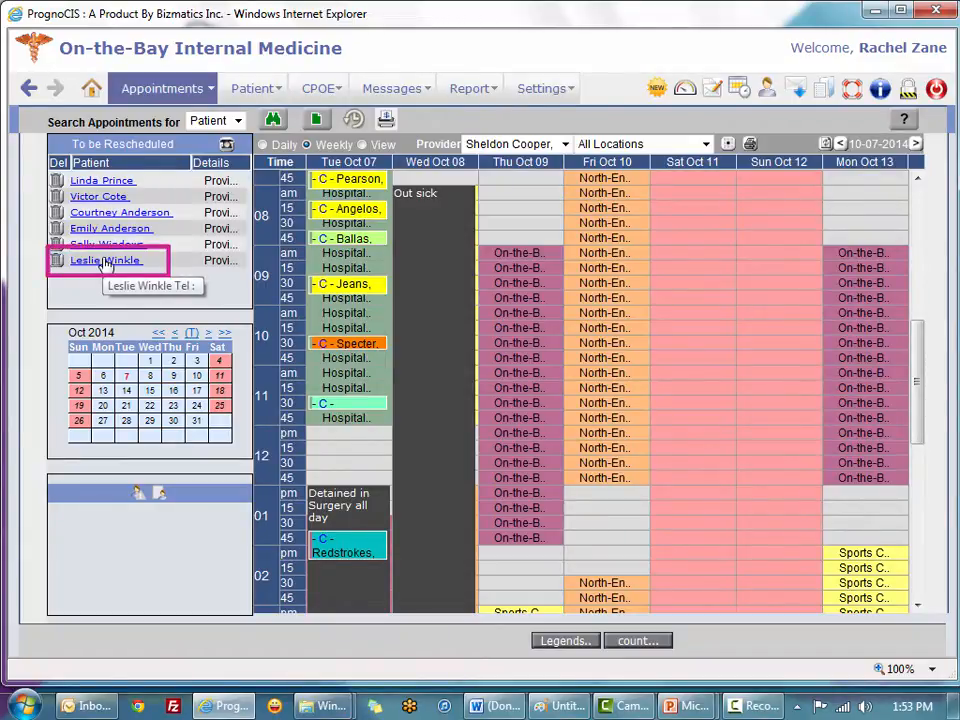
pyautogui.click(105, 262)
pyautogui.moveTo(498, 103); pyautogui.dragTo(445, 291)
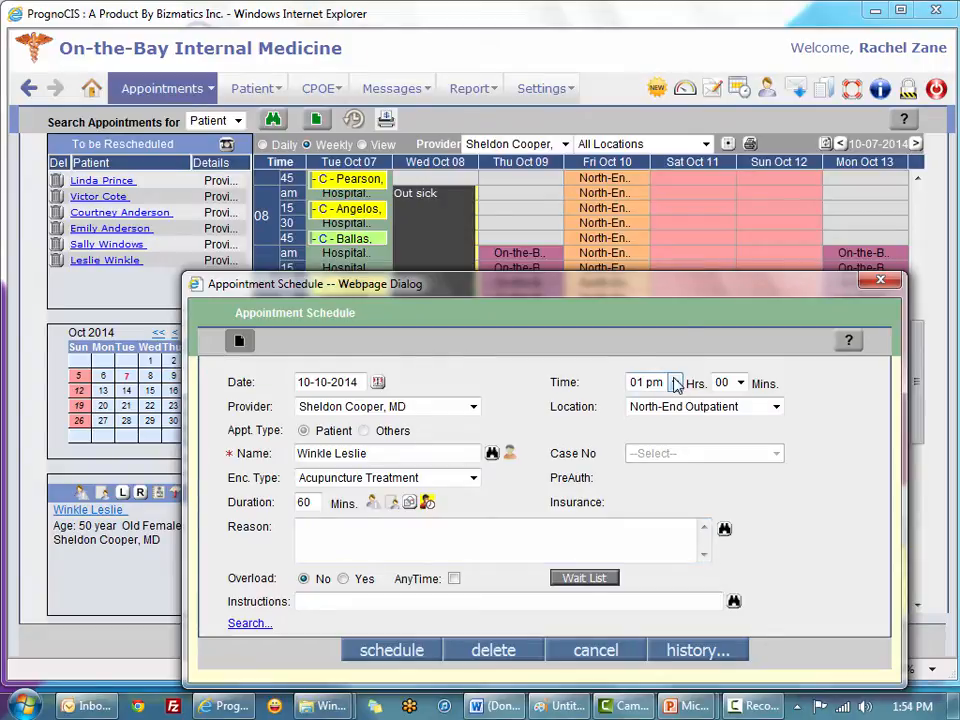
pyautogui.click(676, 383)
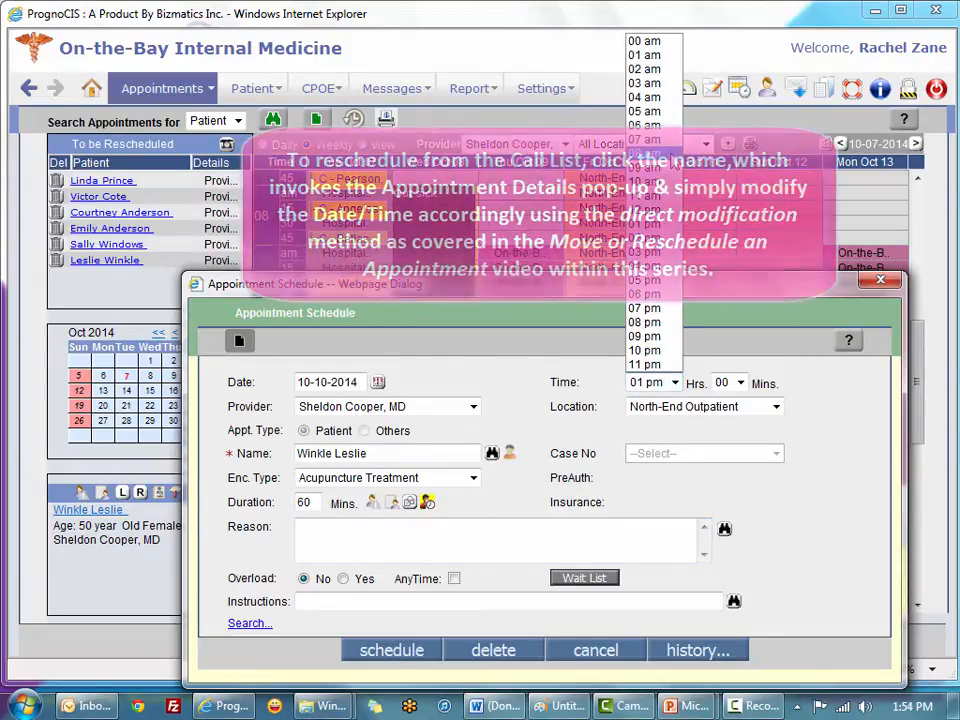
pyautogui.click(655, 150)
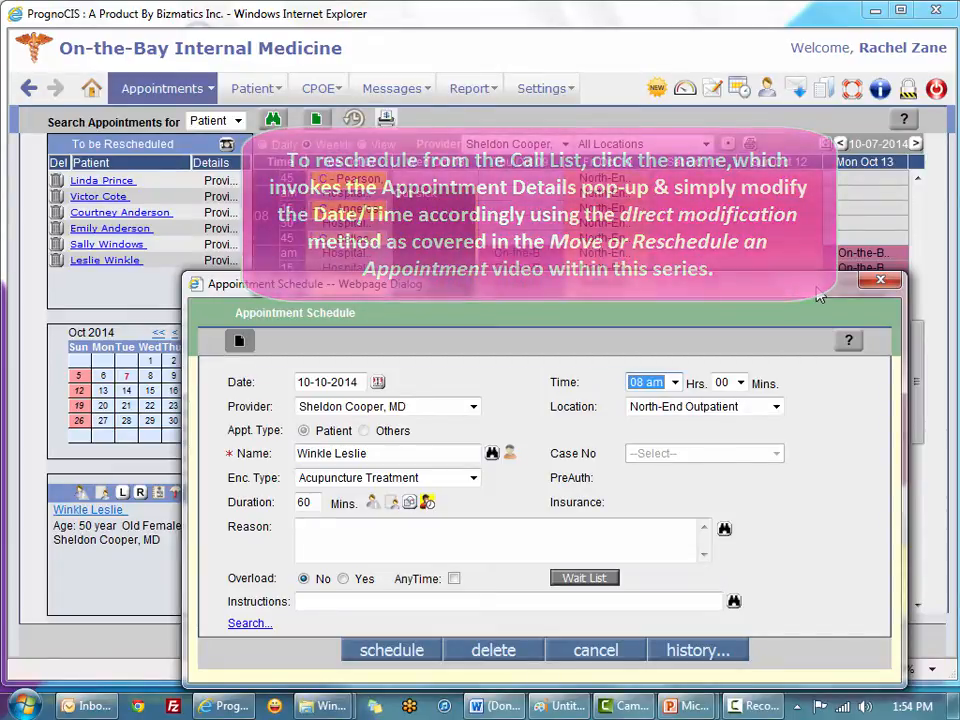
pyautogui.moveTo(816, 292); pyautogui.dragTo(816, 217)
pyautogui.click(393, 578)
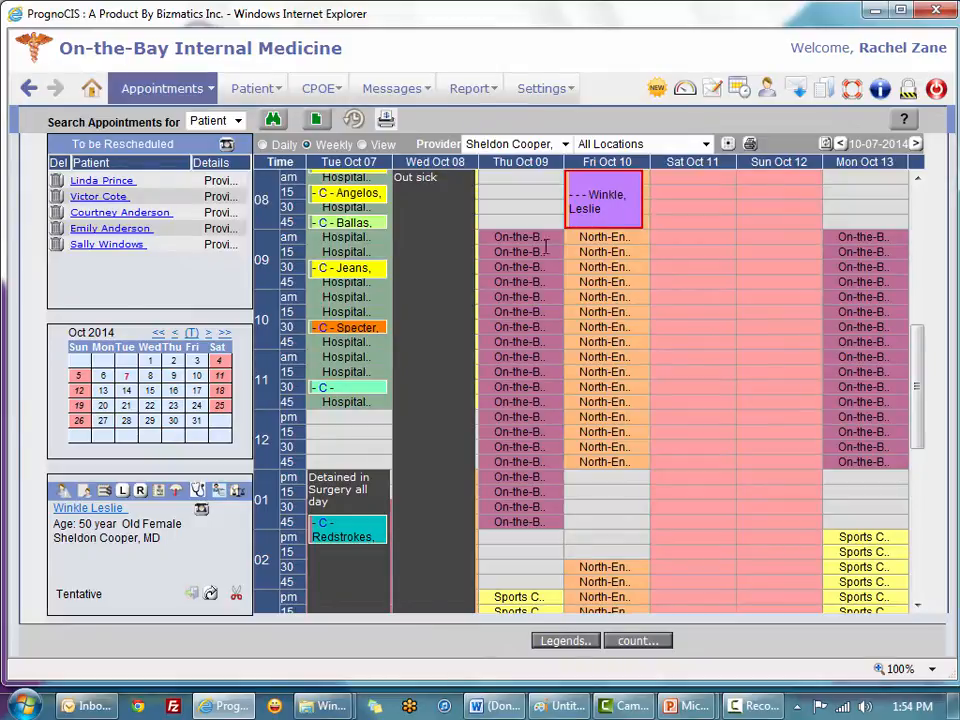
pyautogui.moveTo(634, 211)
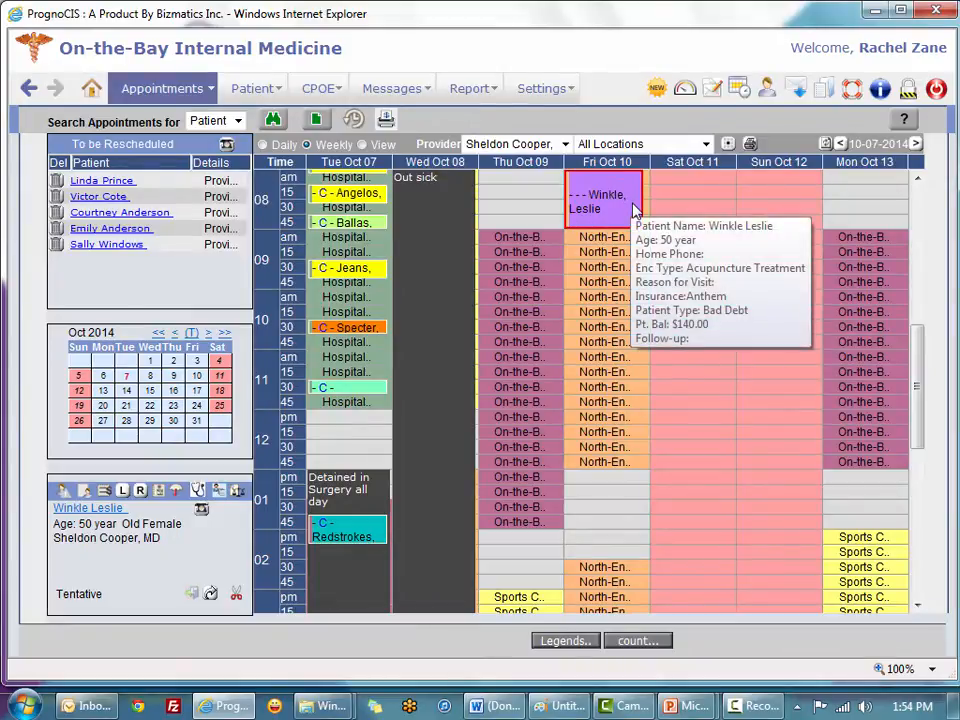